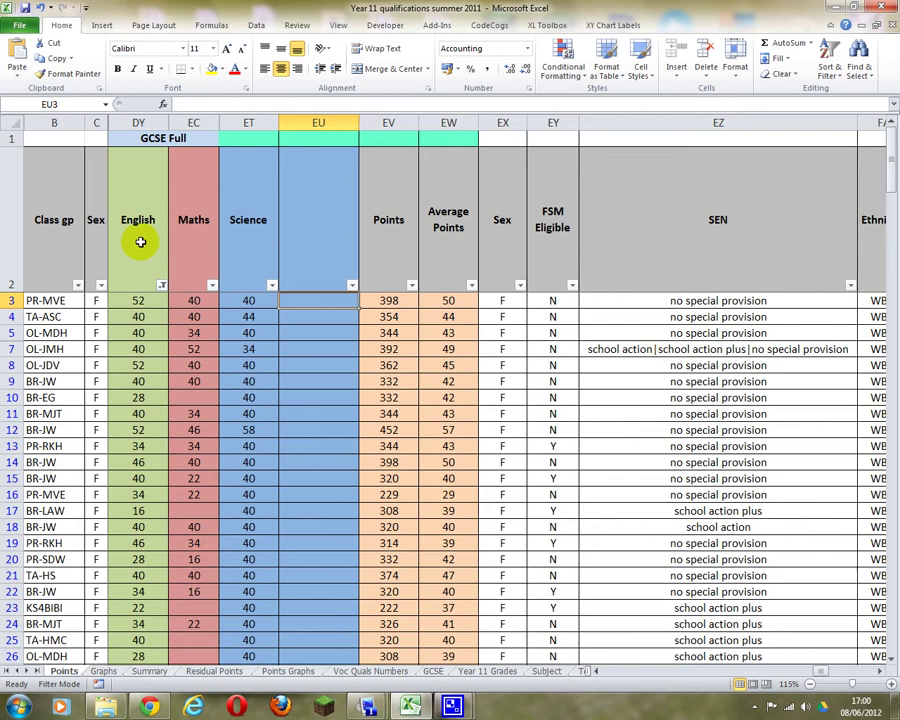
Step: Inspect the English, Maths and Science score column headings on the Points sheet
click(141, 243)
click(178, 237)
click(253, 229)
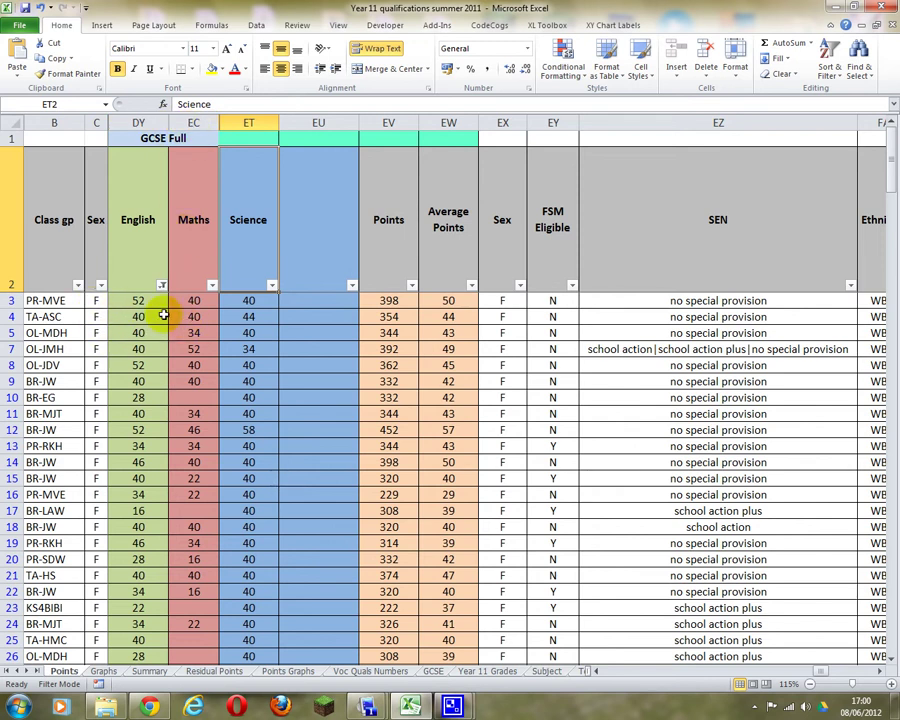
Step: Check row 3's ethnicity and last columns, then view the Graphs percentage table
click(875, 300)
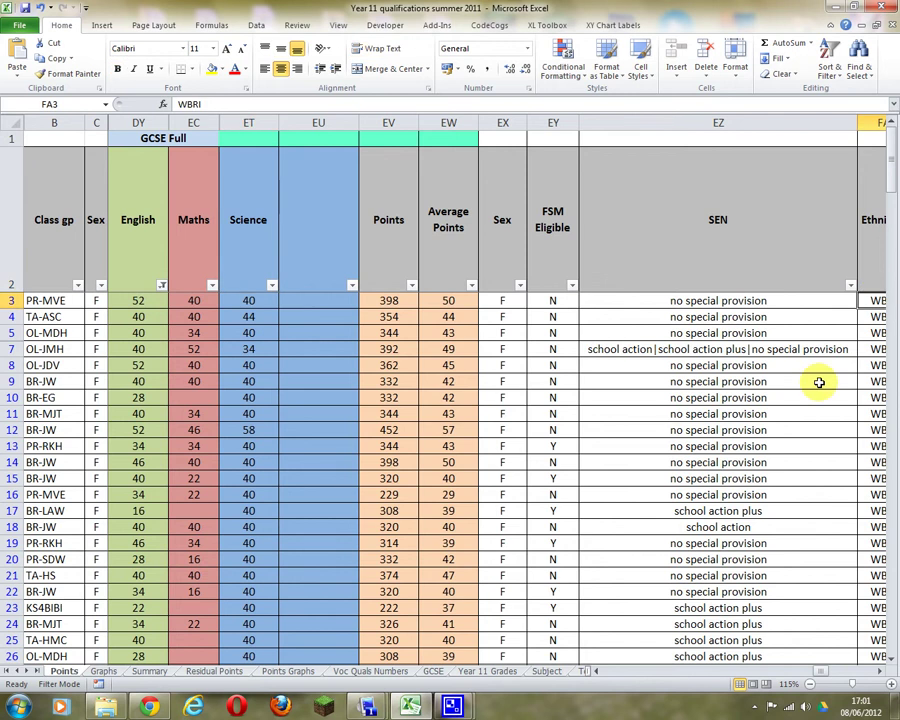
key(Right)
key(Right)
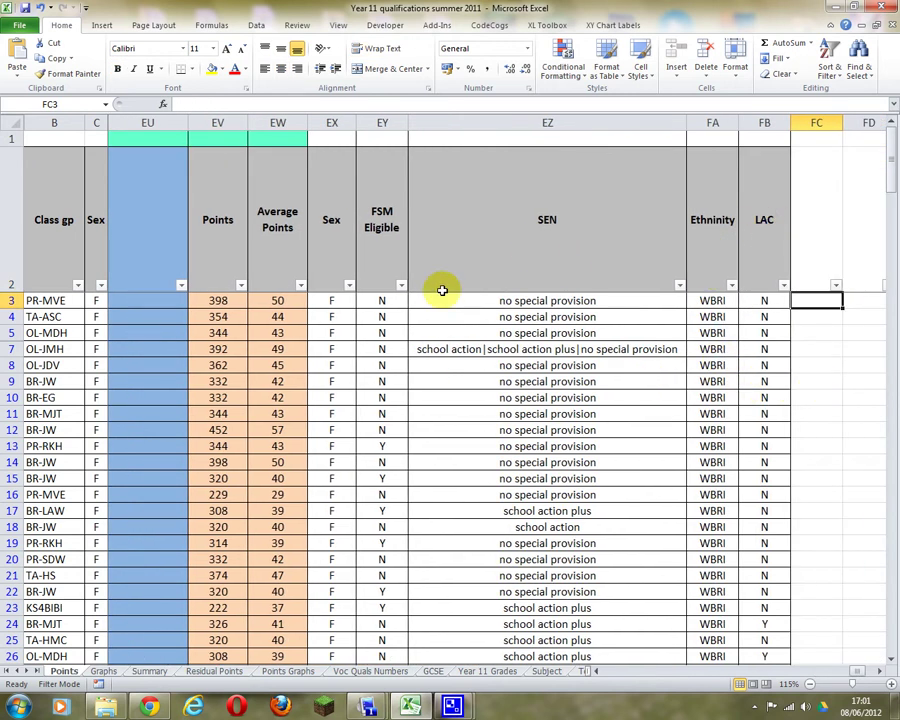
key(ctrl+Left)
key(ctrl+Left)
key(ctrl+Left)
key(ctrl+Left)
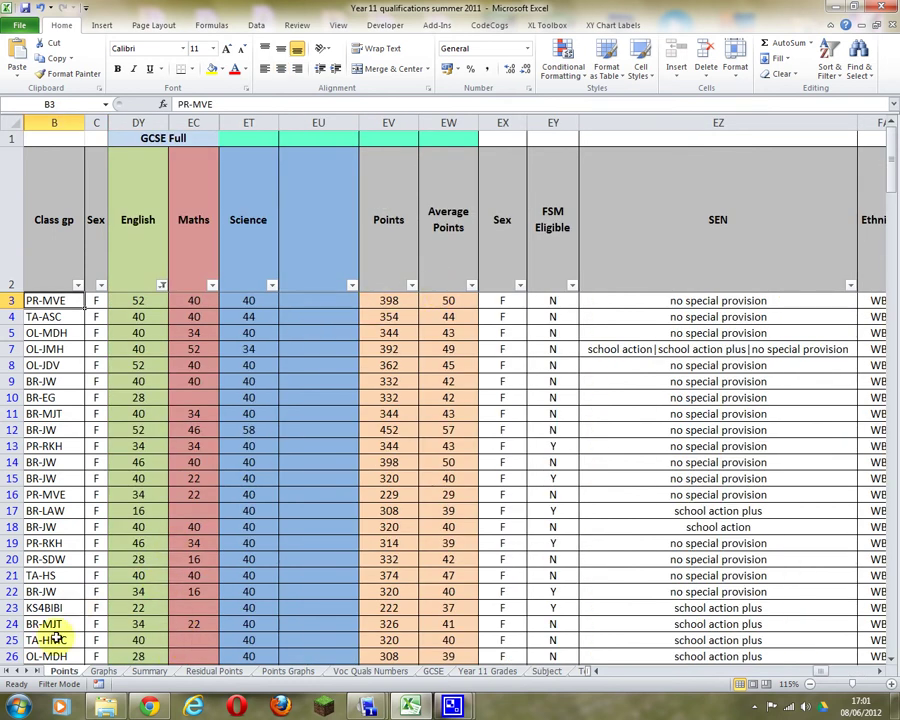
click(106, 670)
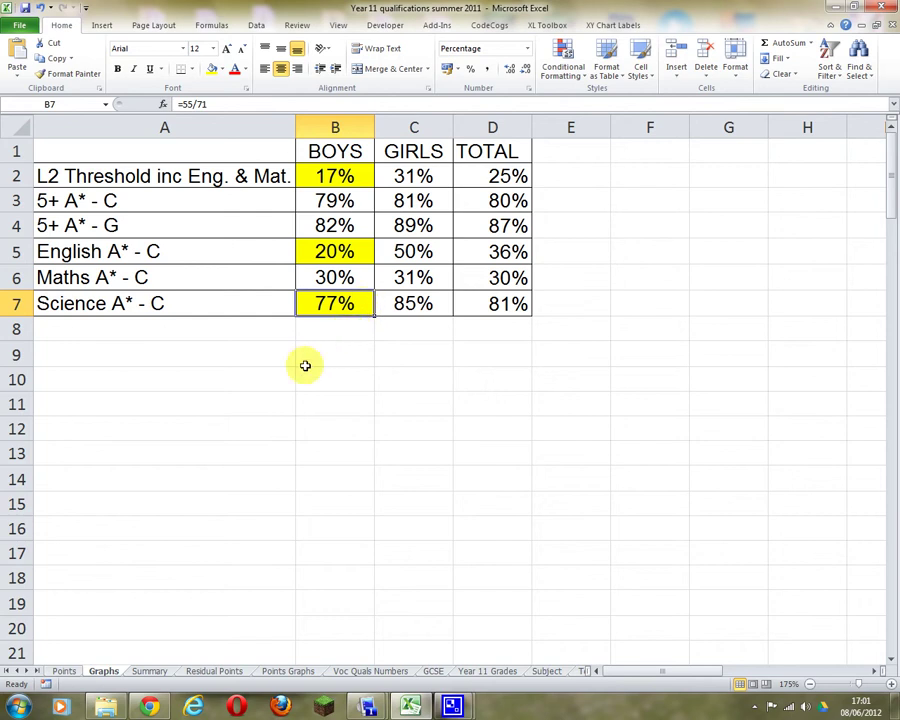
click(148, 671)
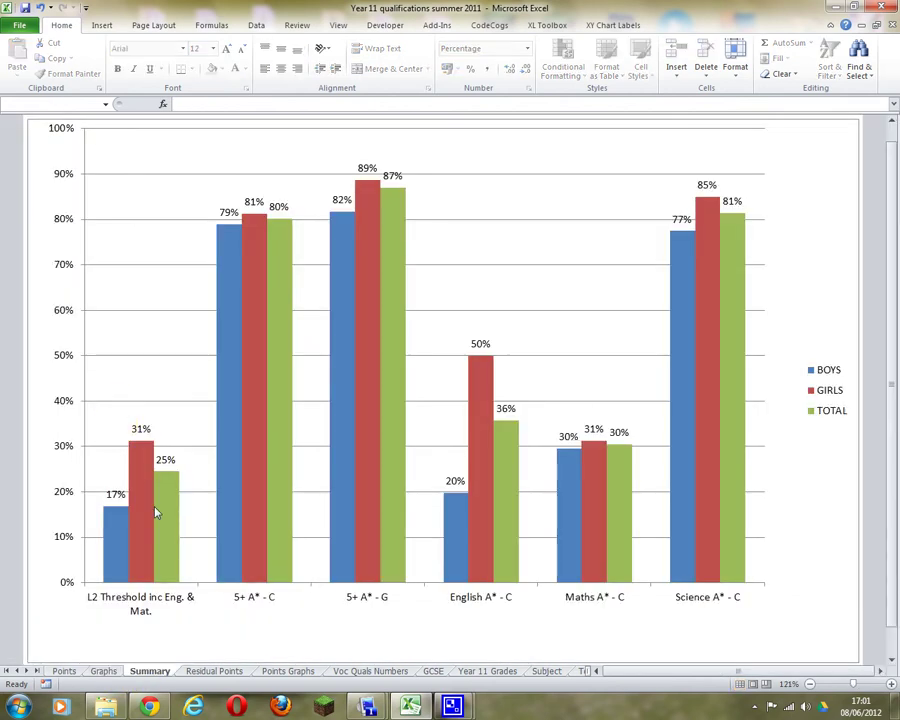
mouse_move(155, 513)
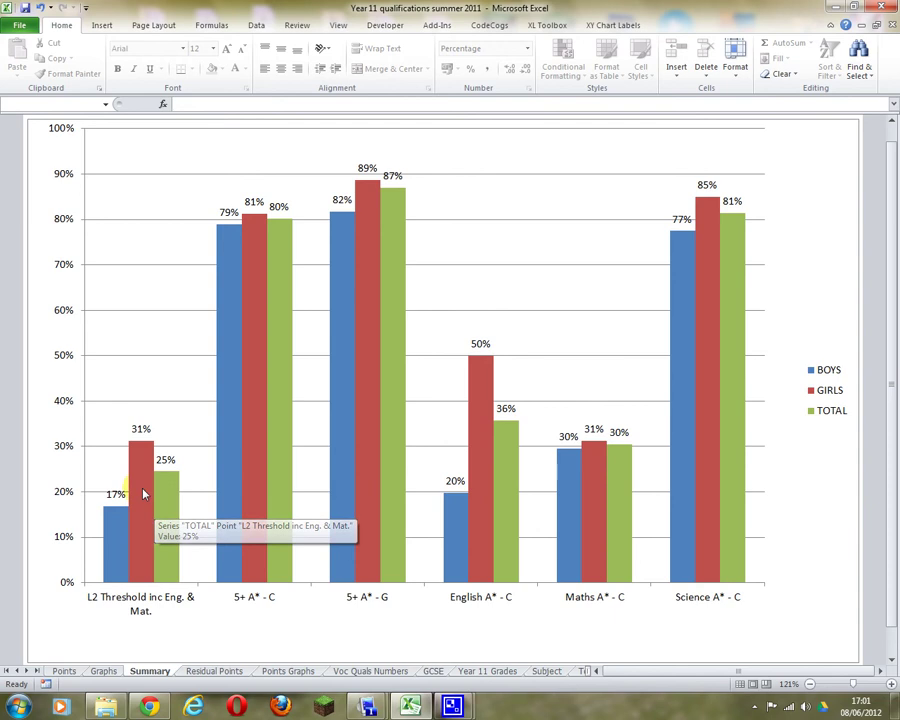
mouse_move(141, 457)
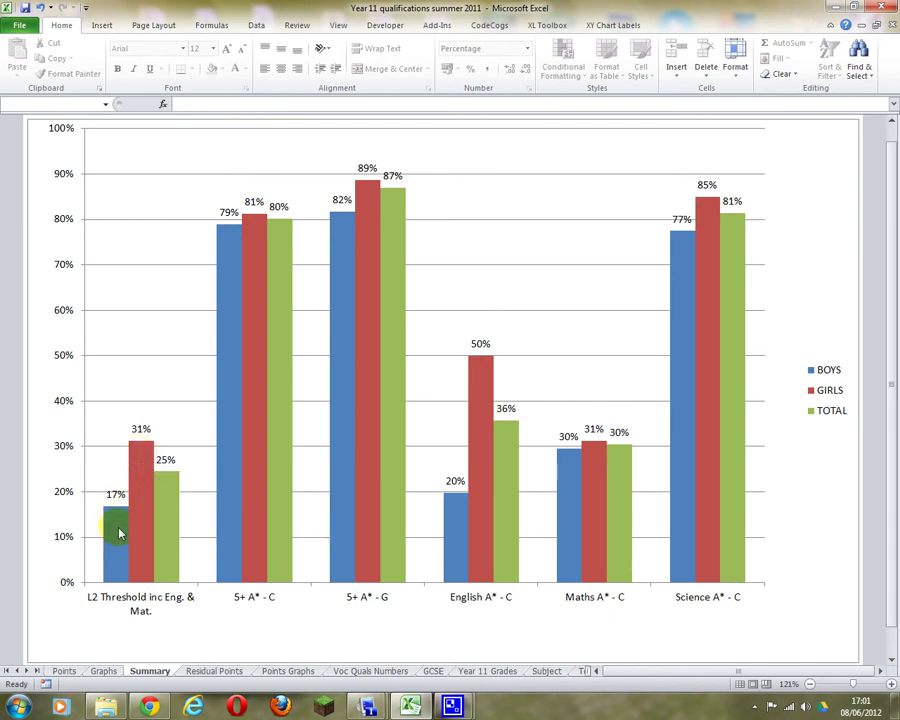
mouse_move(118, 533)
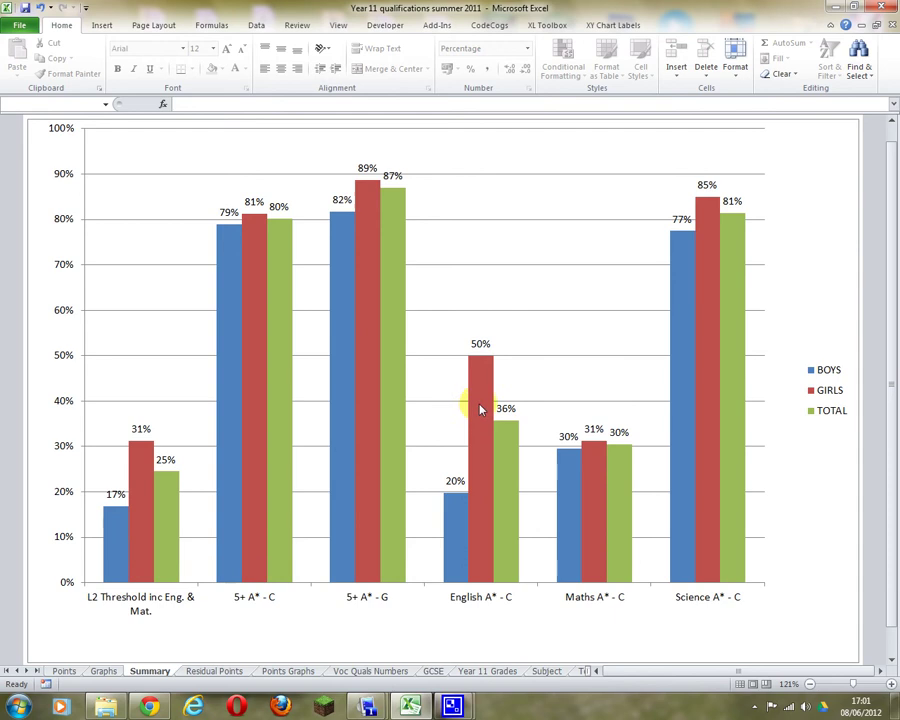
mouse_move(484, 372)
mouse_move(707, 218)
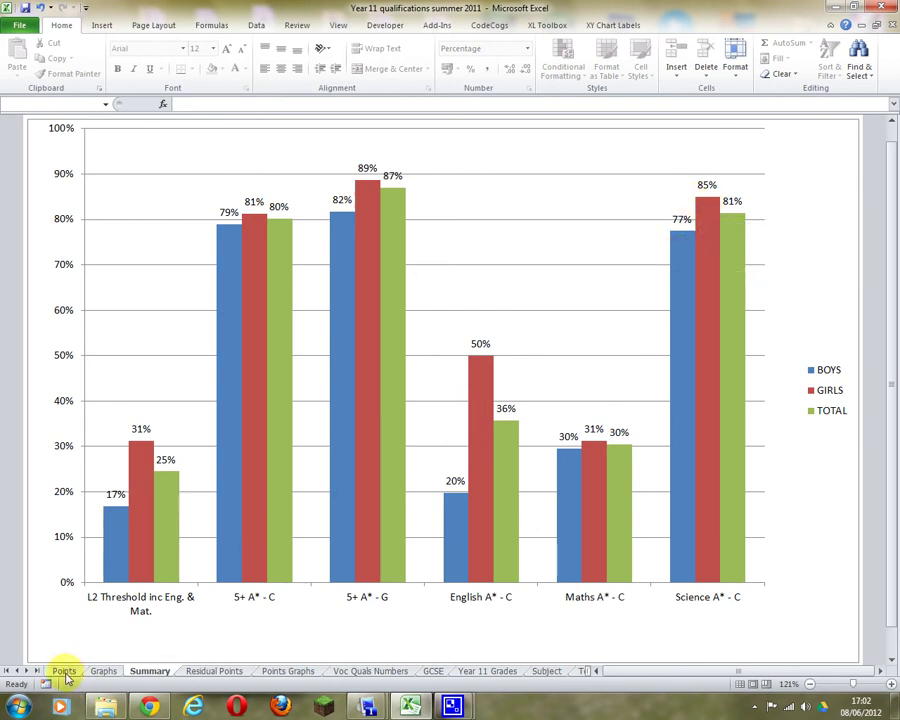
Step: Compare the boys' 77% and girls' 85% Science percentages on Graphs, then return to Points
click(64, 671)
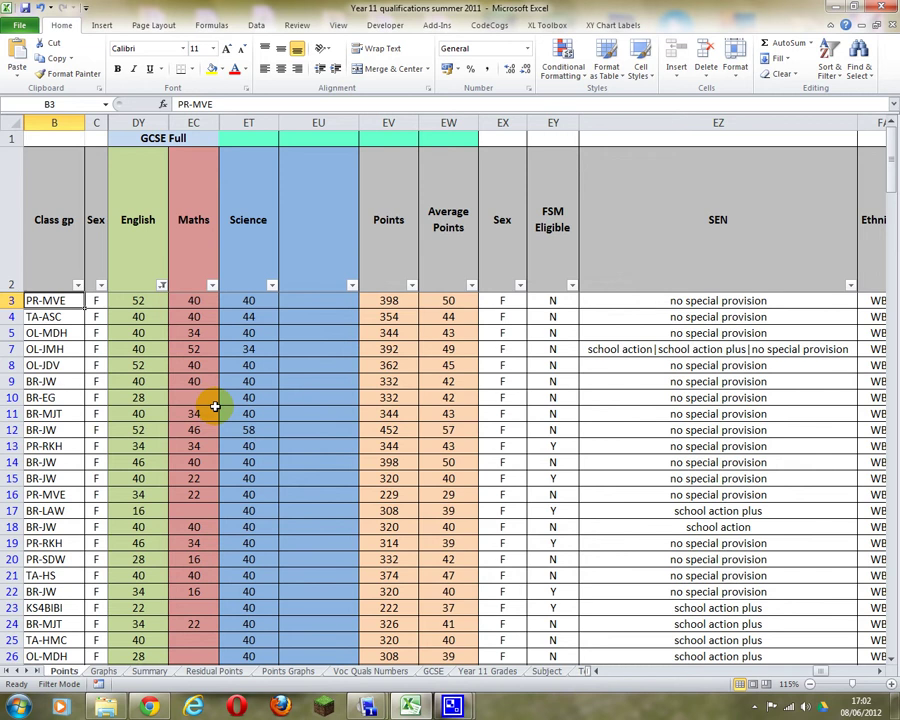
click(103, 671)
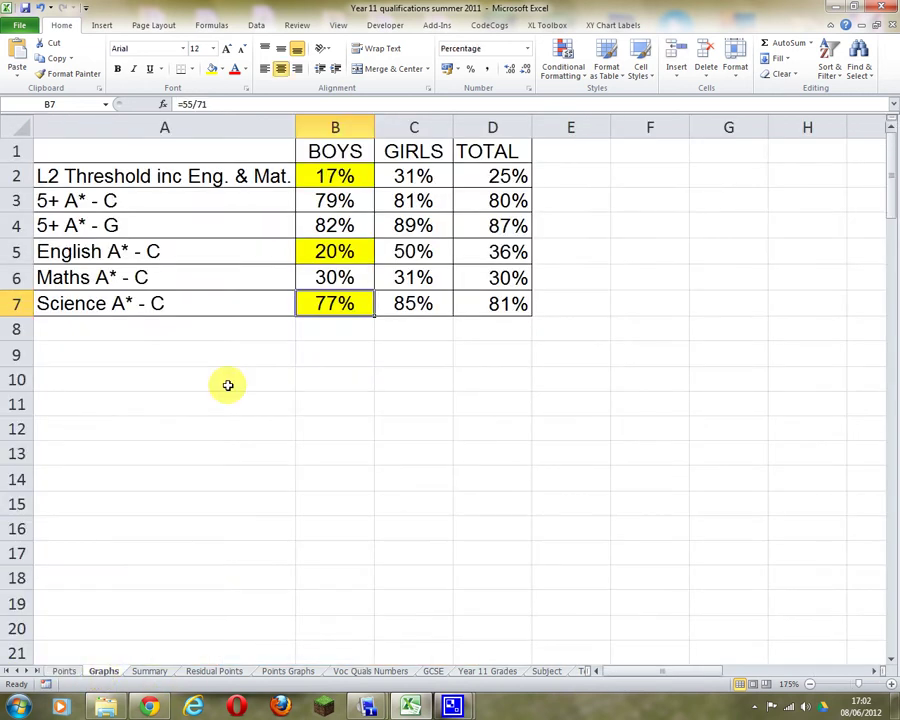
click(340, 328)
click(398, 310)
click(348, 303)
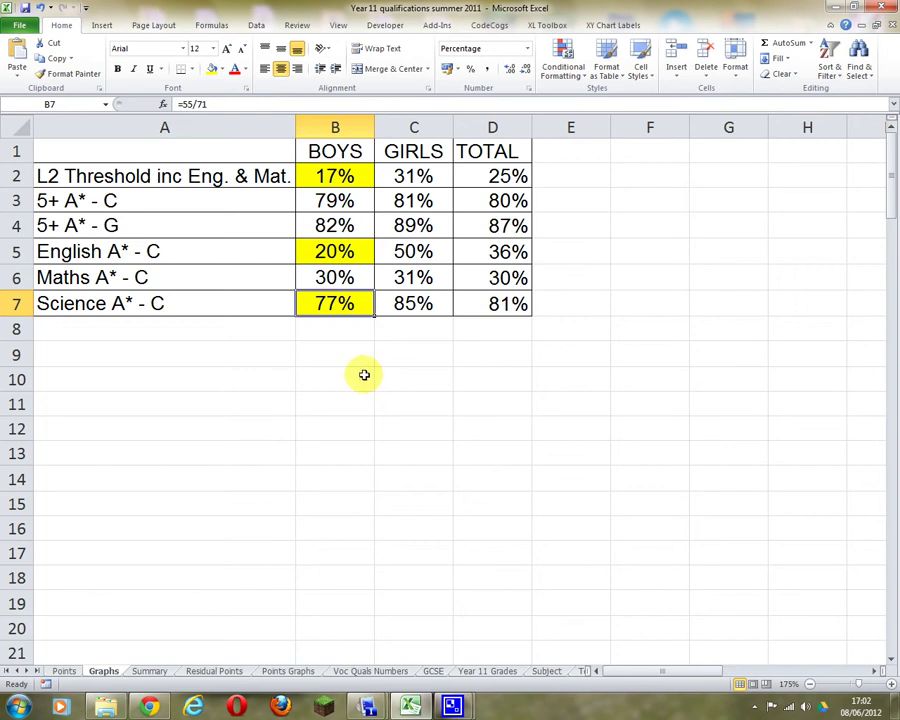
click(64, 672)
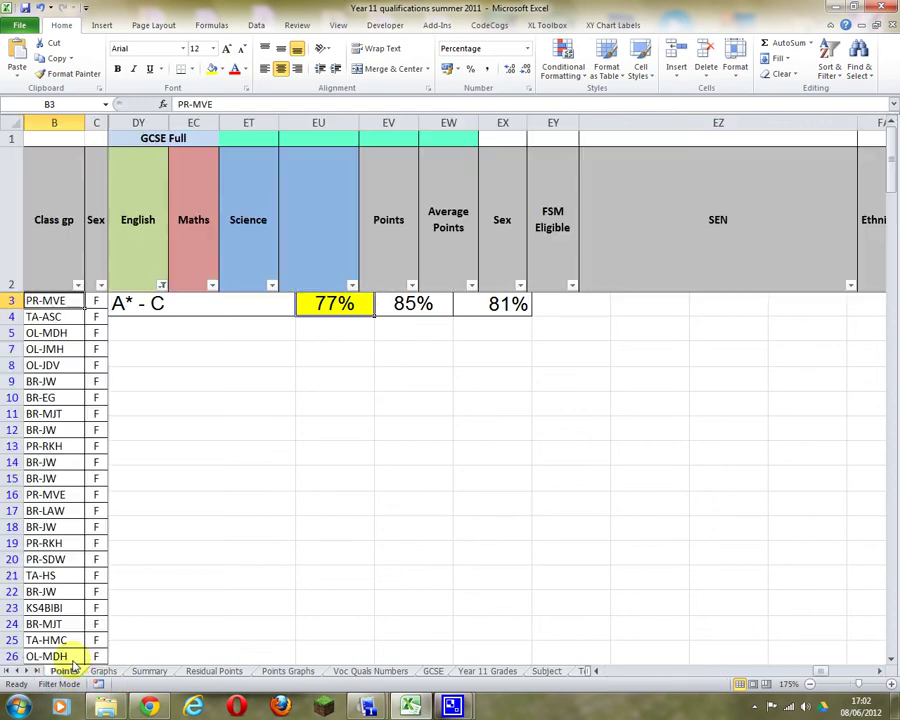
Step: Enter =TTEST(ET3:ET82,ET83:ET153,2,3) in EU3 for a two-tailed, unequal-variance Science comparison
click(307, 300)
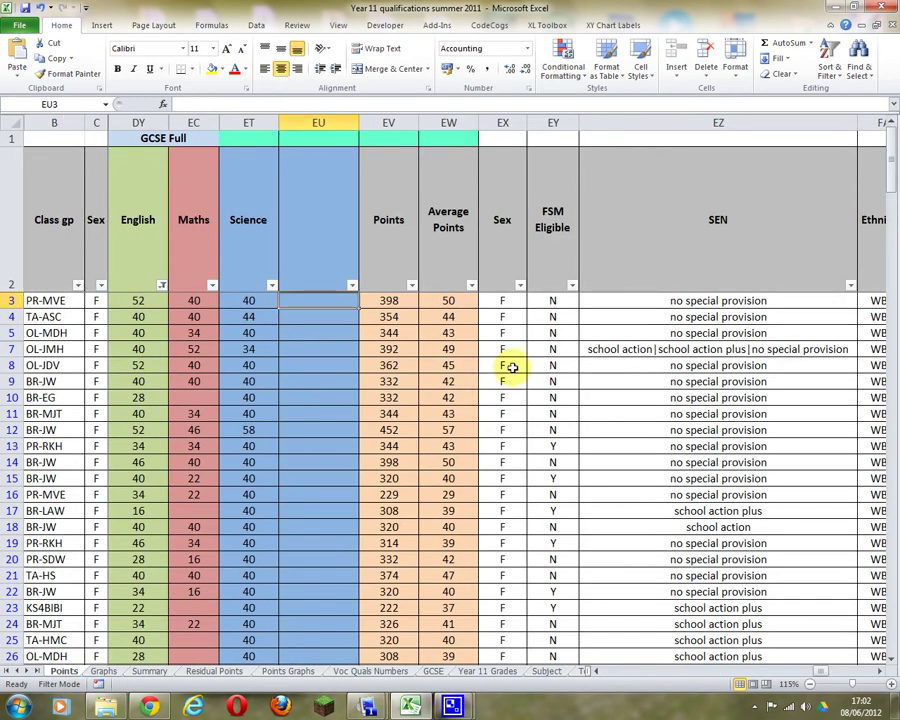
text(=)
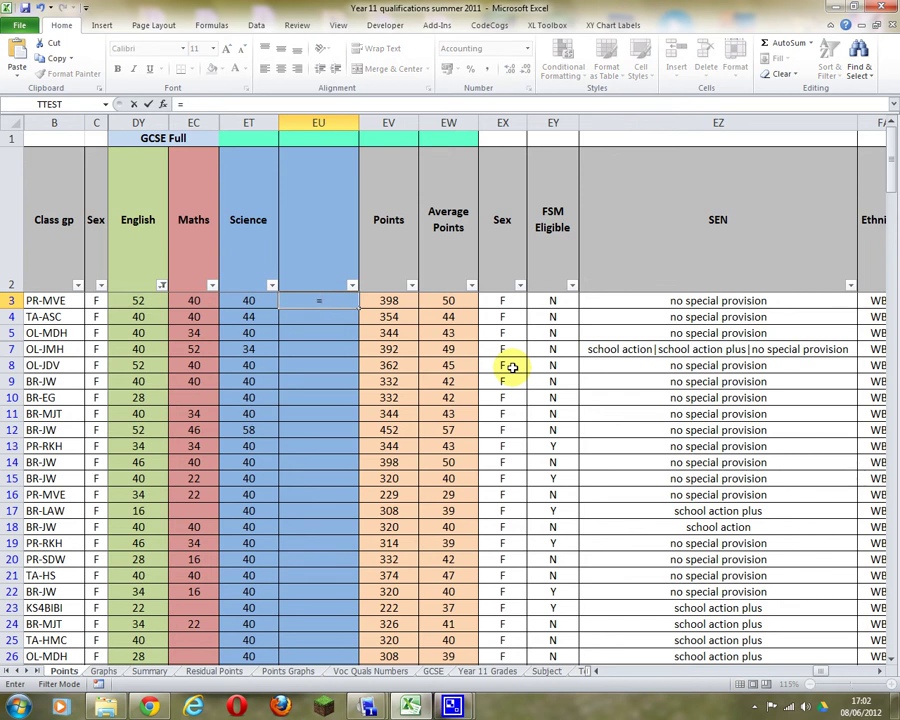
text(ttest)
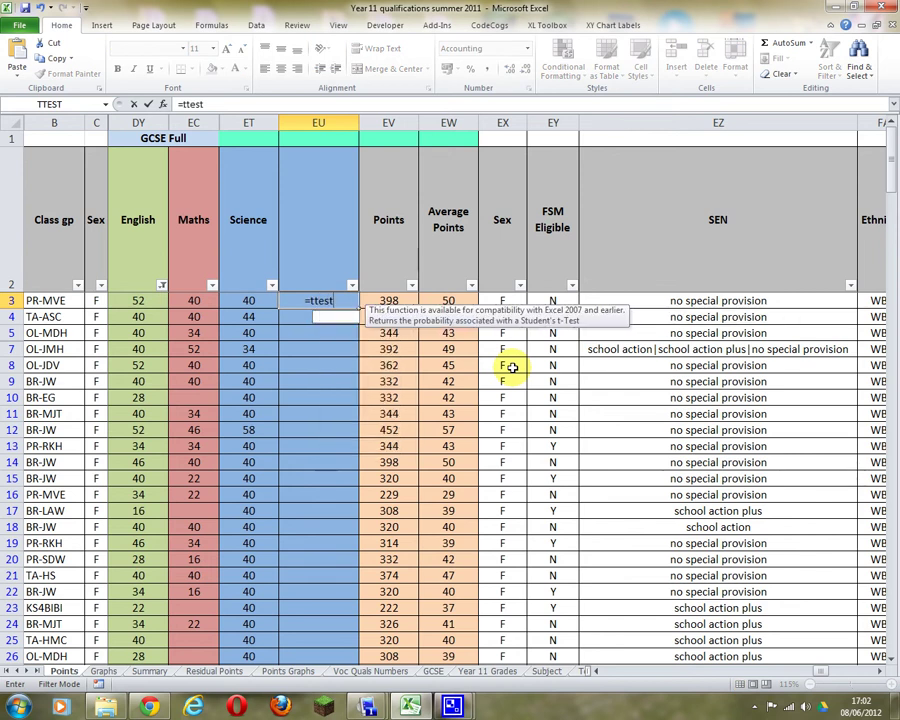
text(()
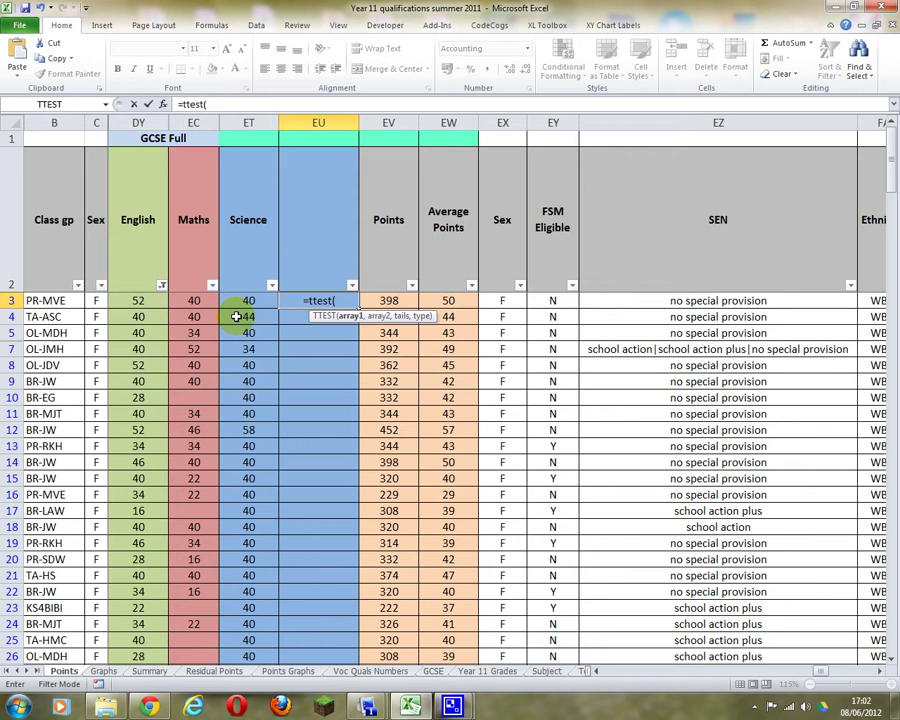
drag(248, 300, 248, 364)
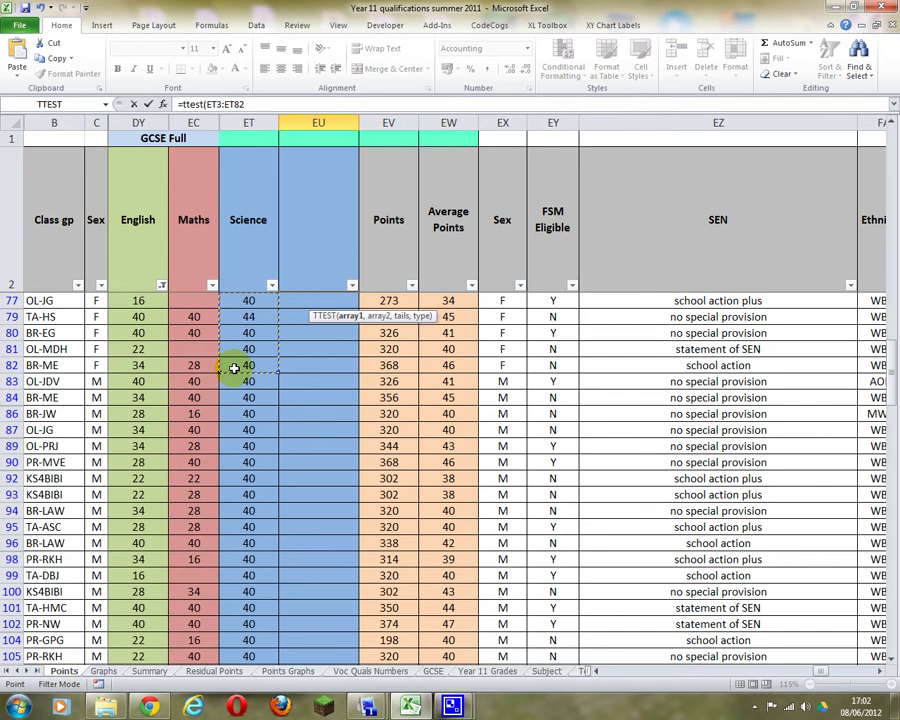
text(,)
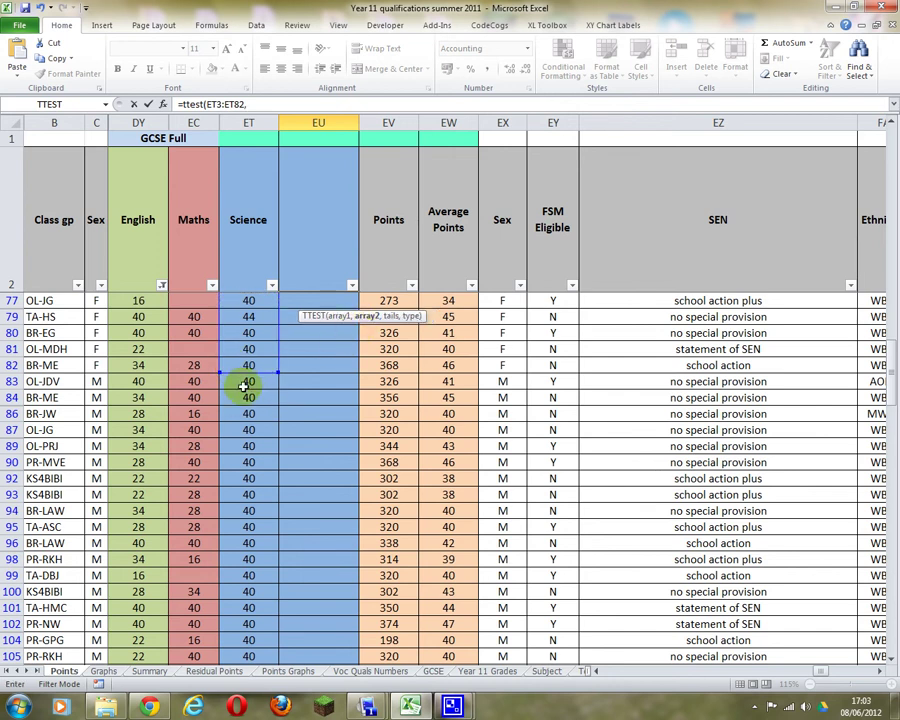
drag(245, 385, 245, 613)
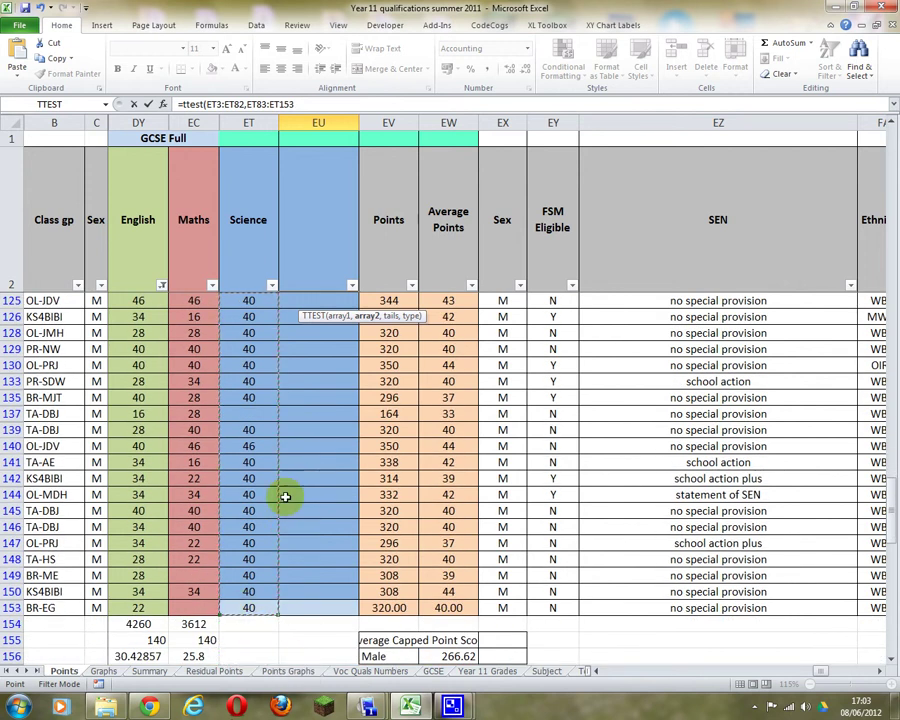
text(,)
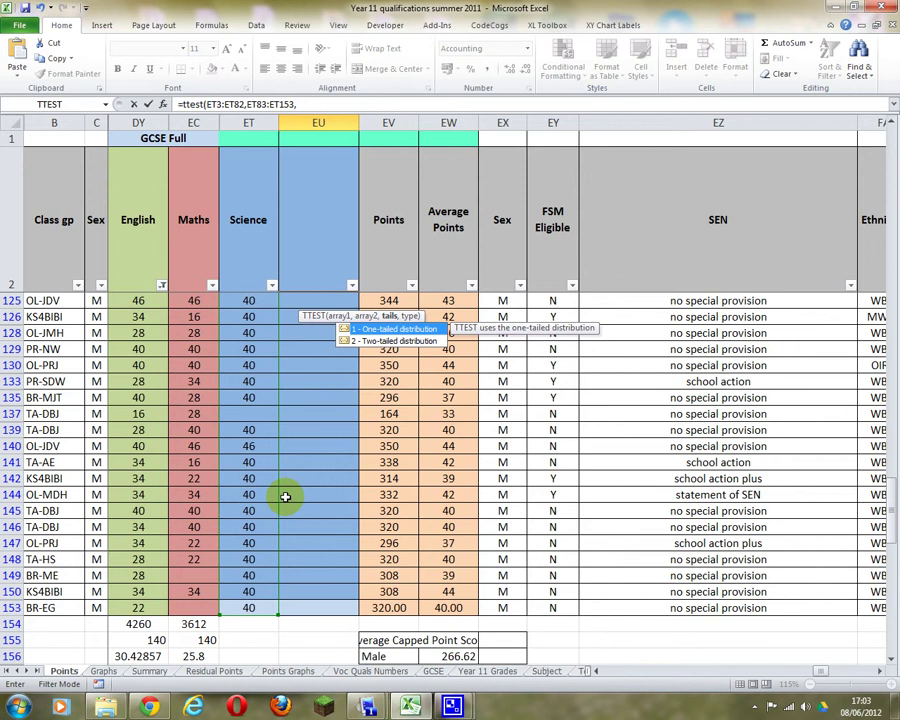
text(2)
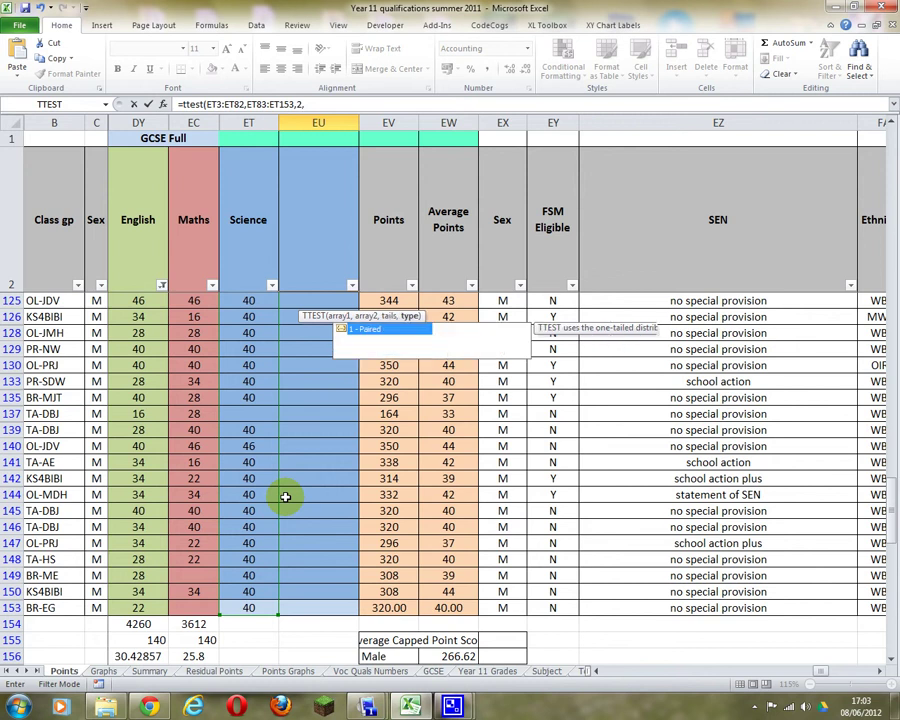
text(,)
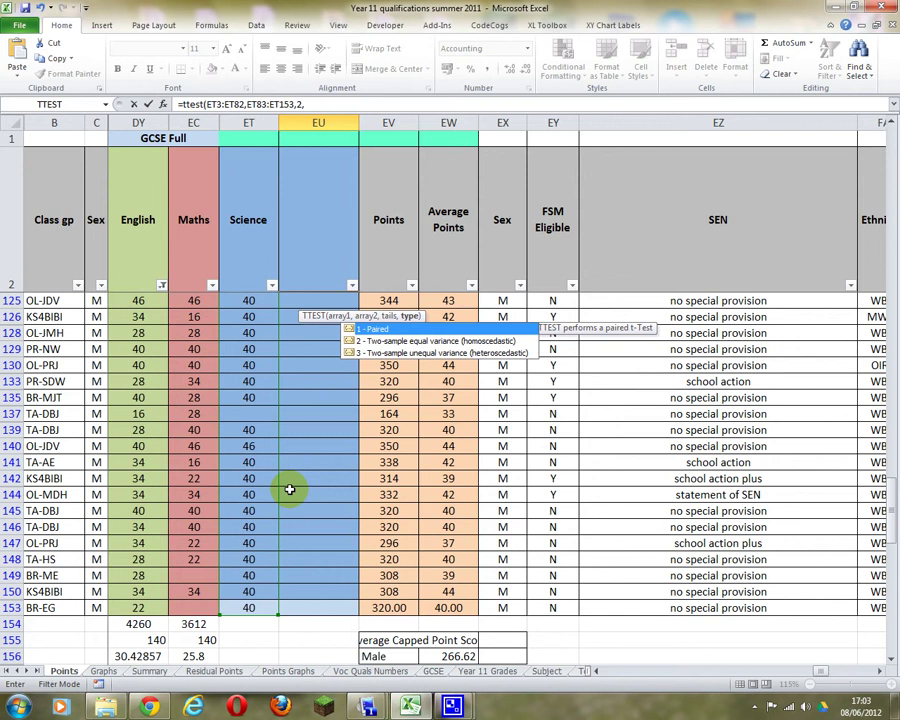
text(3))
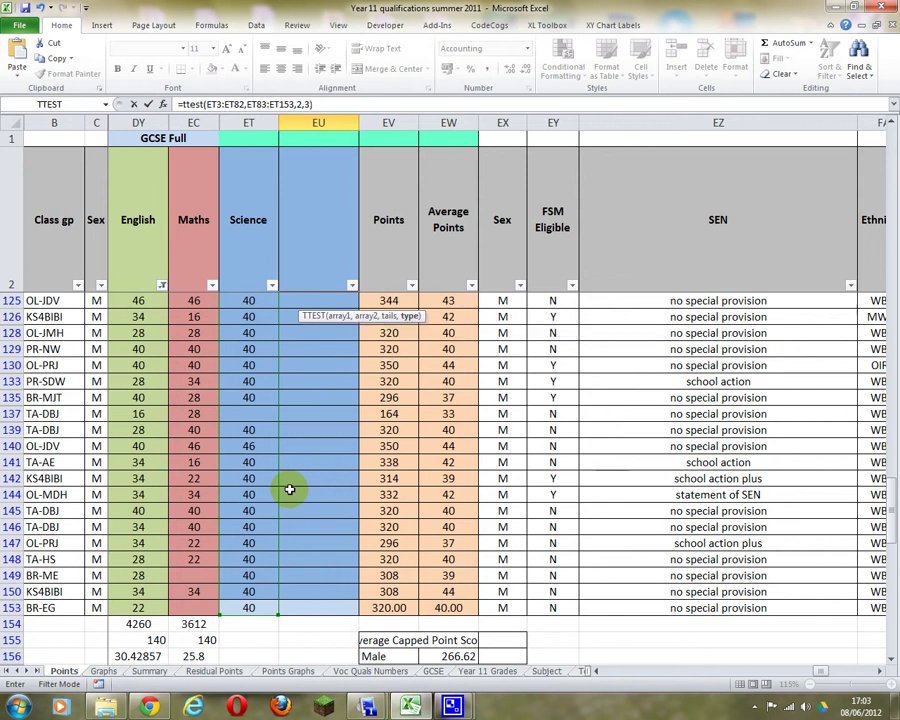
key(Return)
Step: Apply Percent Style to the EU3 TTEST result so it displays 35% instead of 0.35
scroll(304, 520, up, 1)
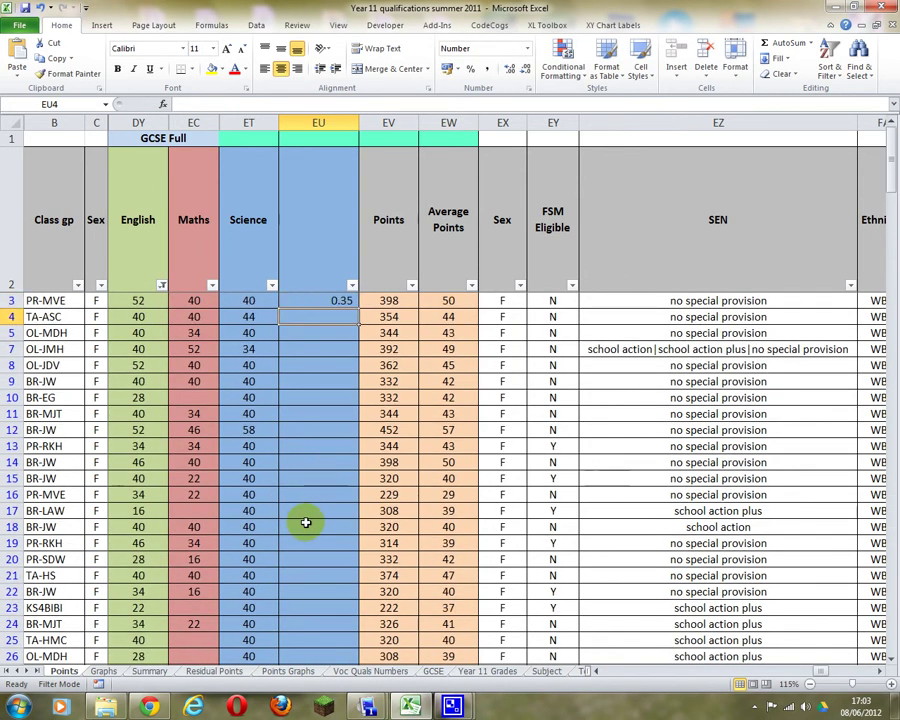
click(315, 300)
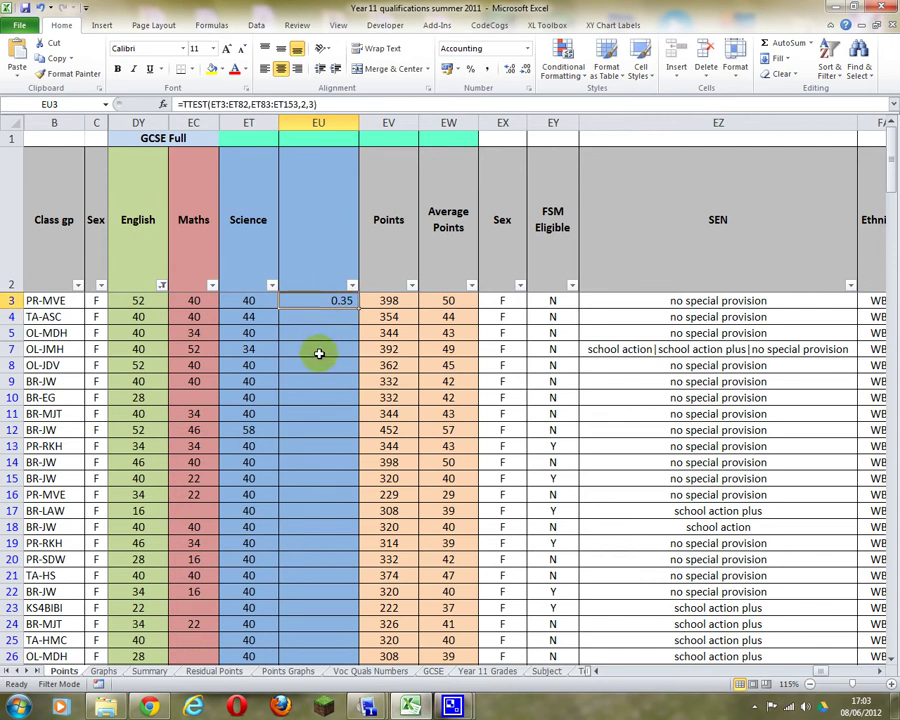
click(315, 350)
click(311, 300)
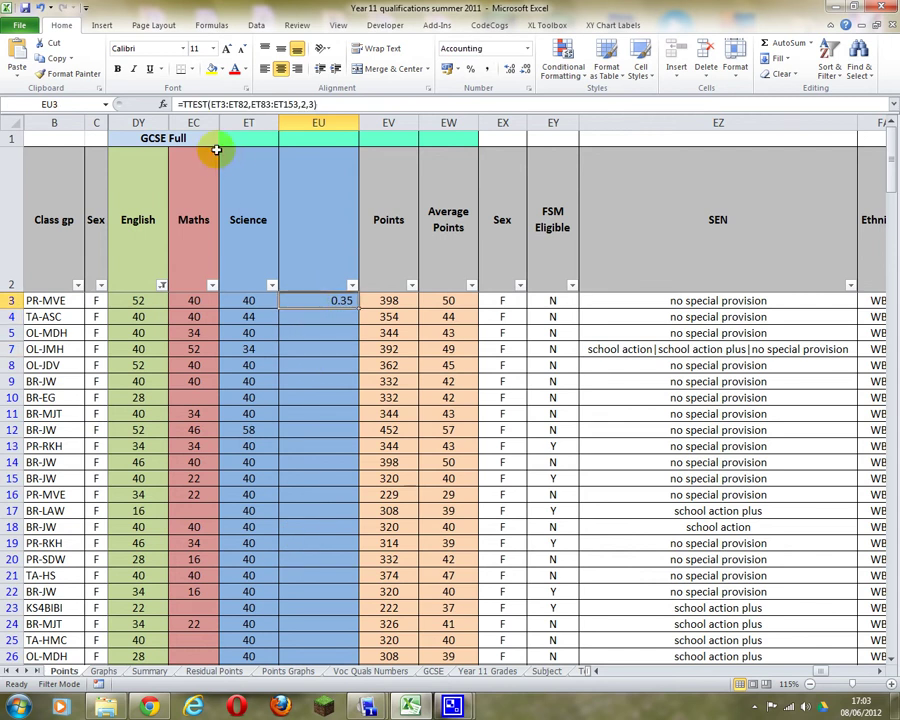
click(344, 350)
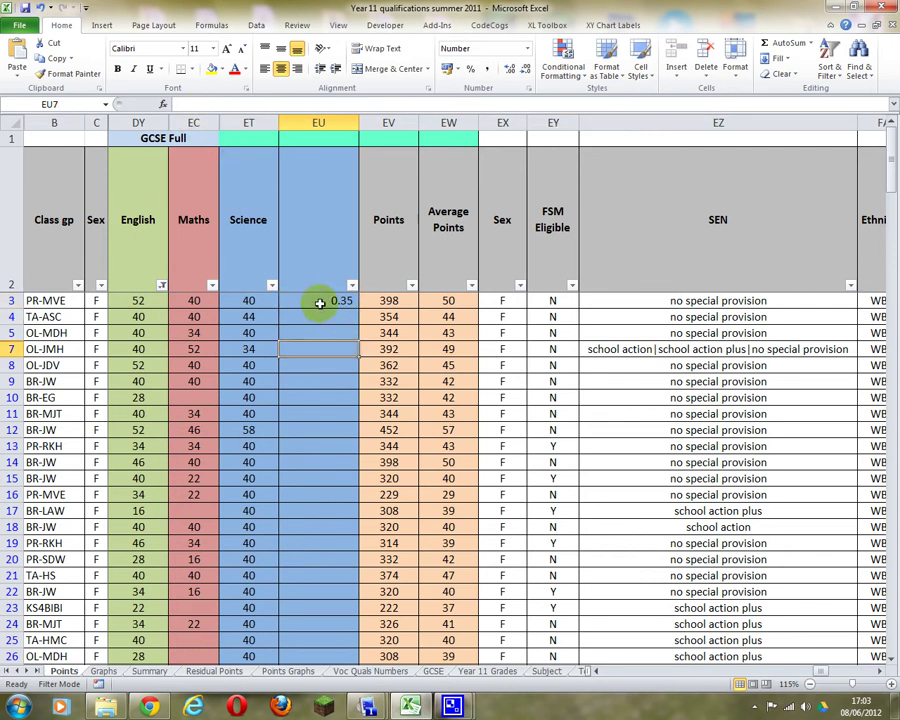
click(321, 298)
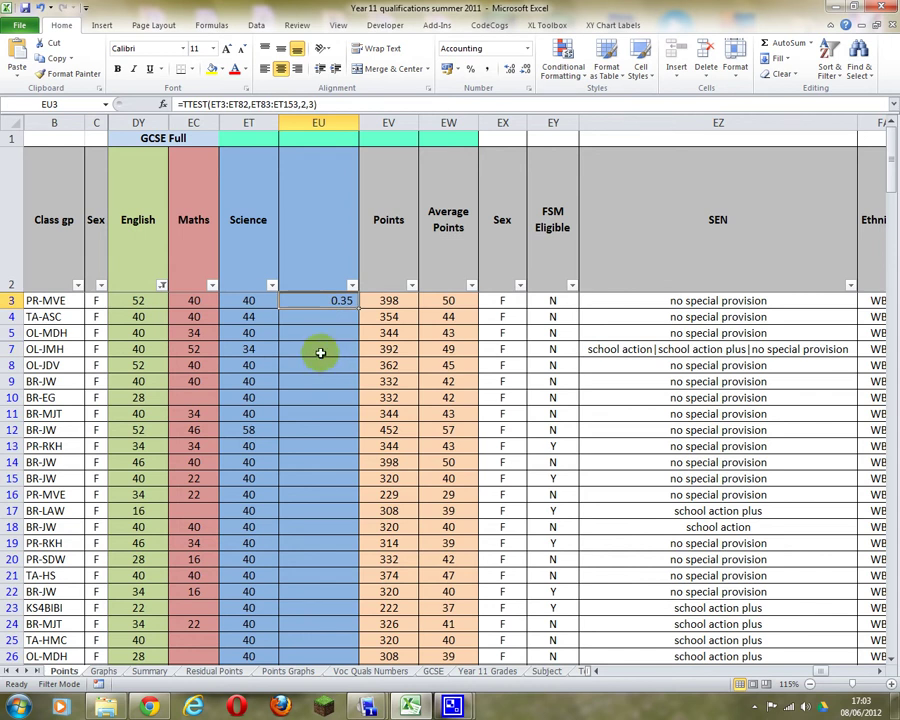
click(319, 351)
click(311, 301)
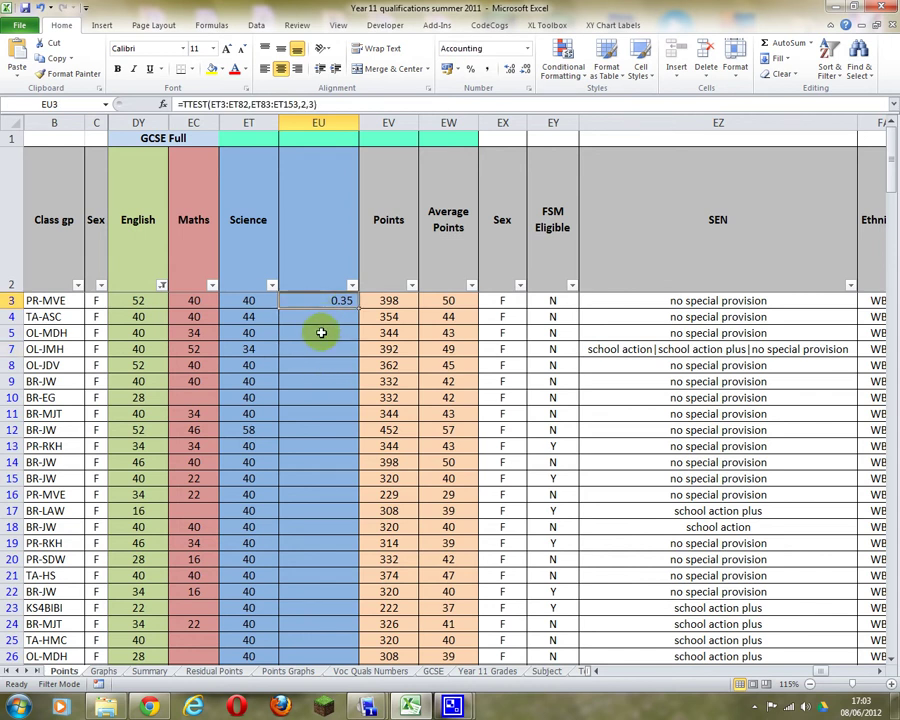
click(309, 350)
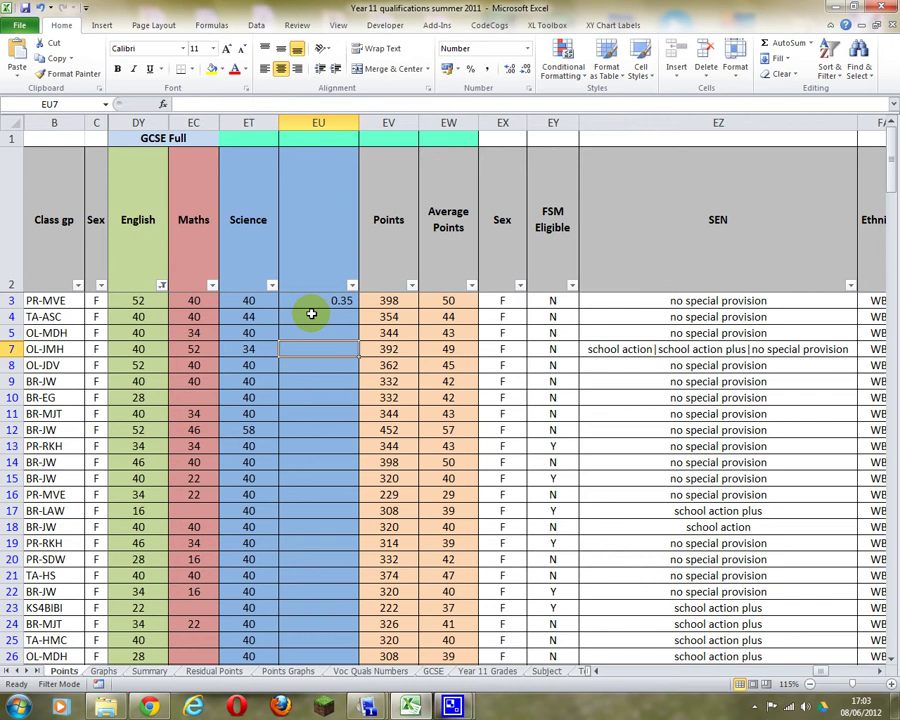
click(312, 300)
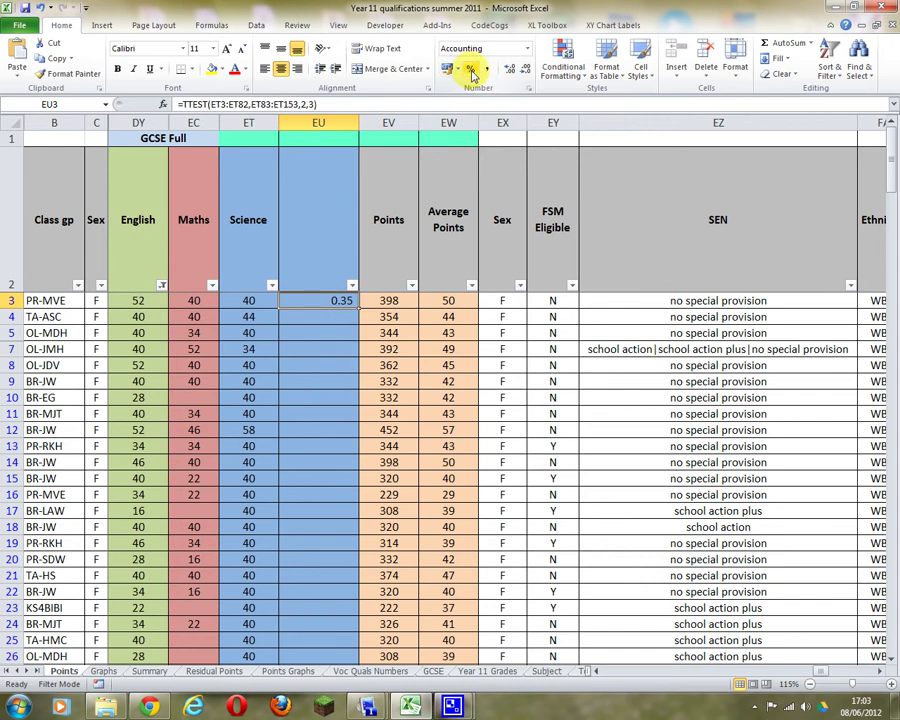
click(469, 70)
click(284, 370)
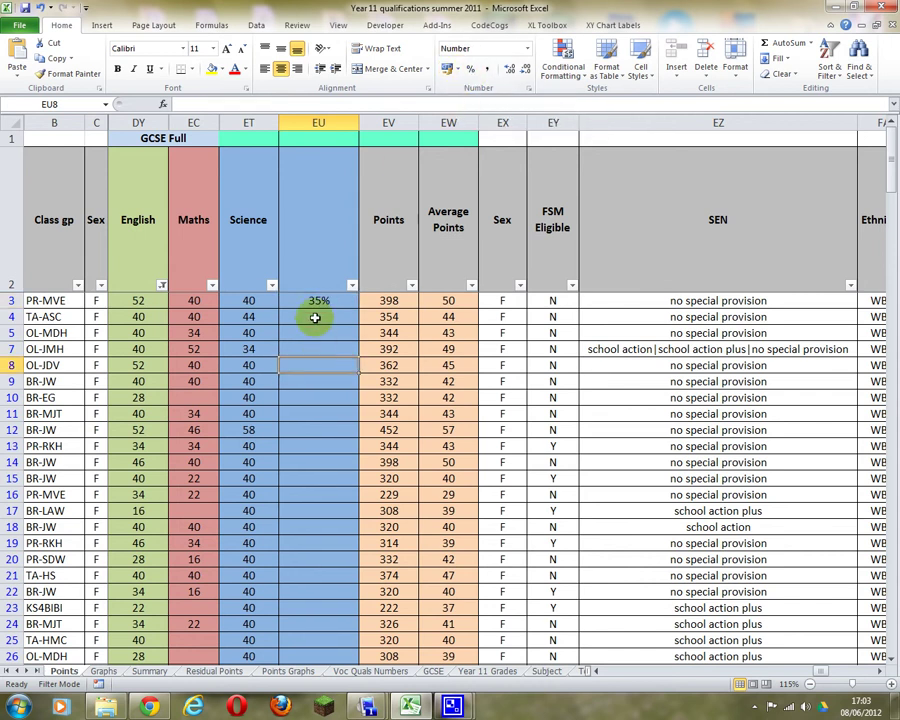
Step: Select EU3 to confirm the TTEST result now reads 35%
click(314, 300)
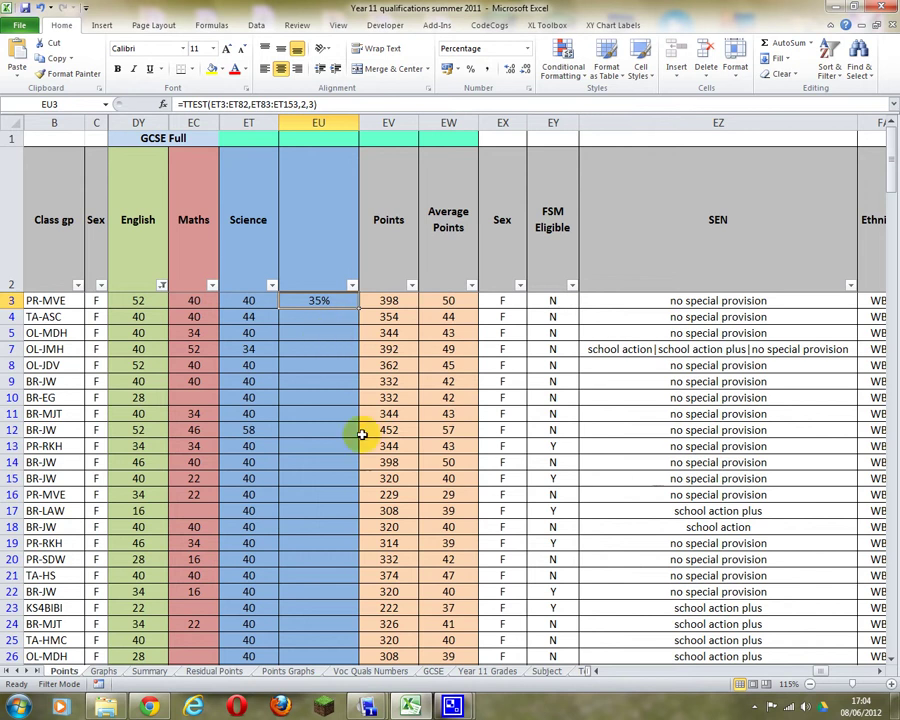
Step: On the Graphs sheet, compare the boys' Science formula in B7 with the girls' C7 value
click(103, 671)
click(410, 352)
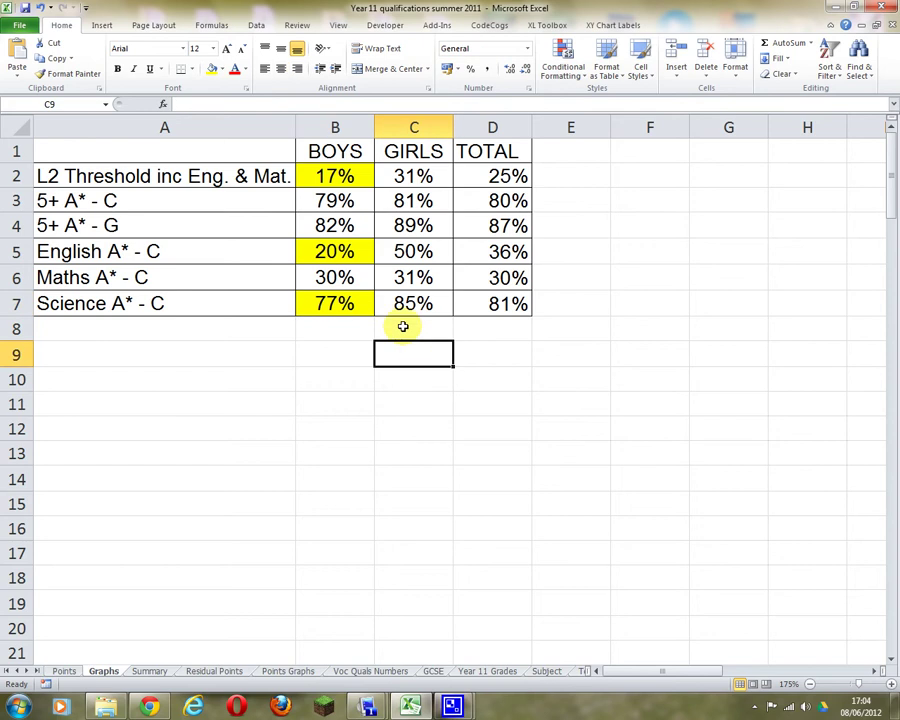
click(411, 310)
click(348, 305)
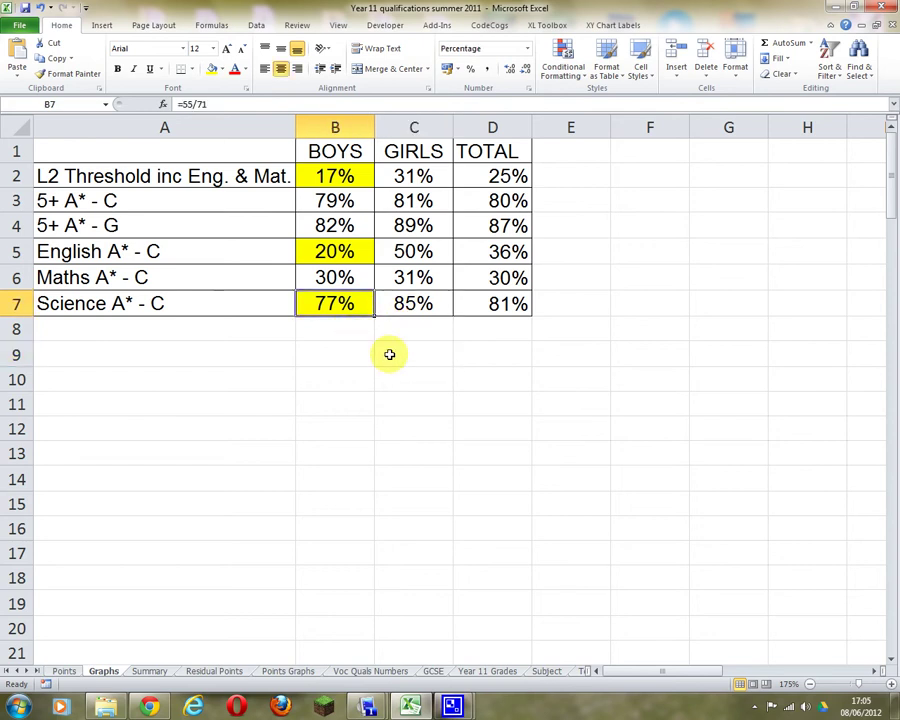
click(390, 356)
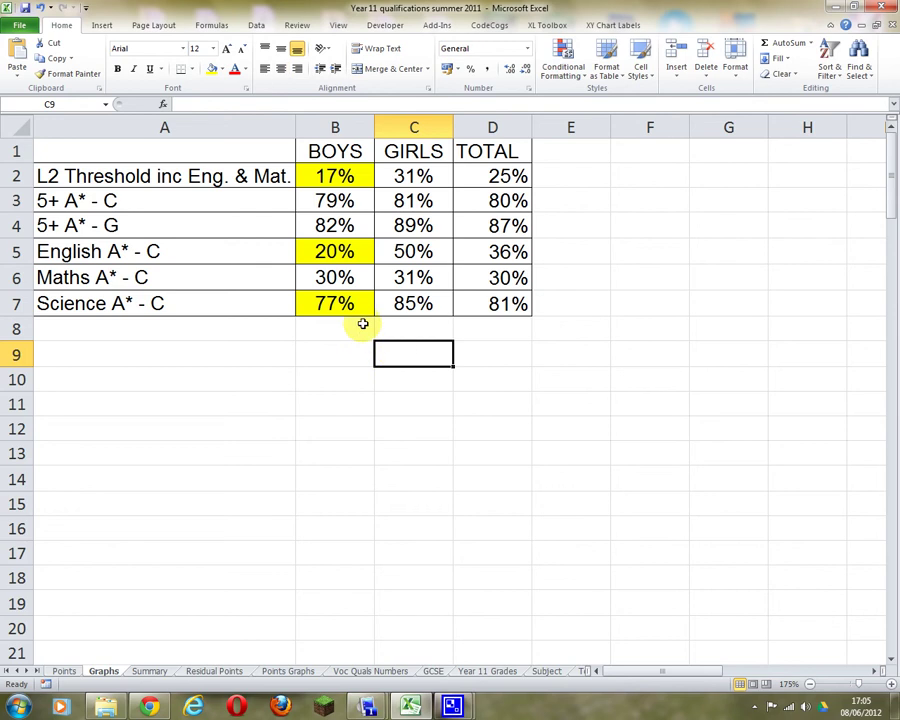
click(352, 305)
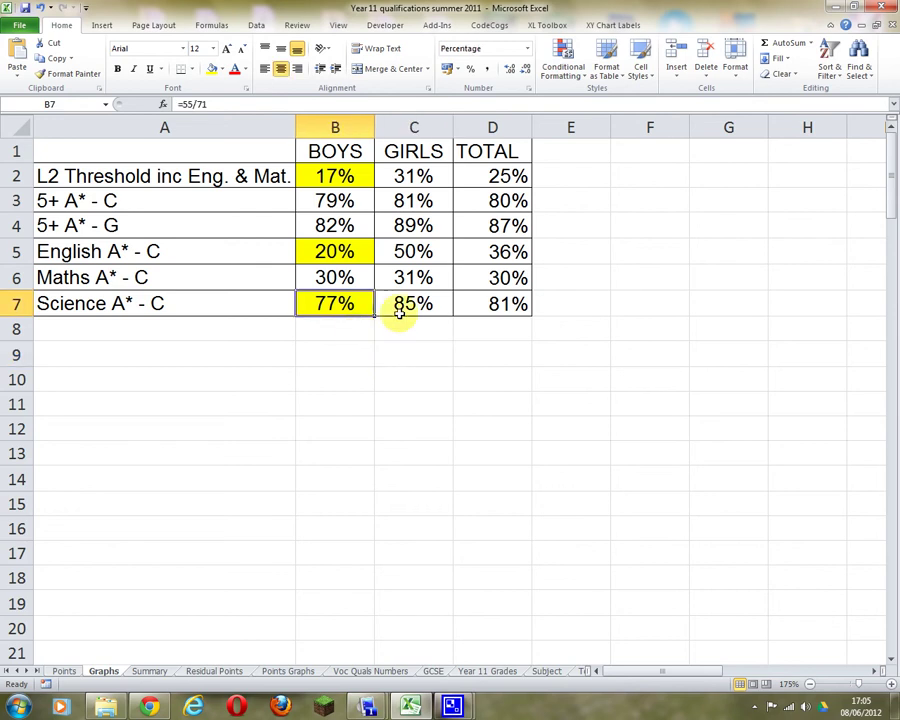
click(401, 305)
click(360, 310)
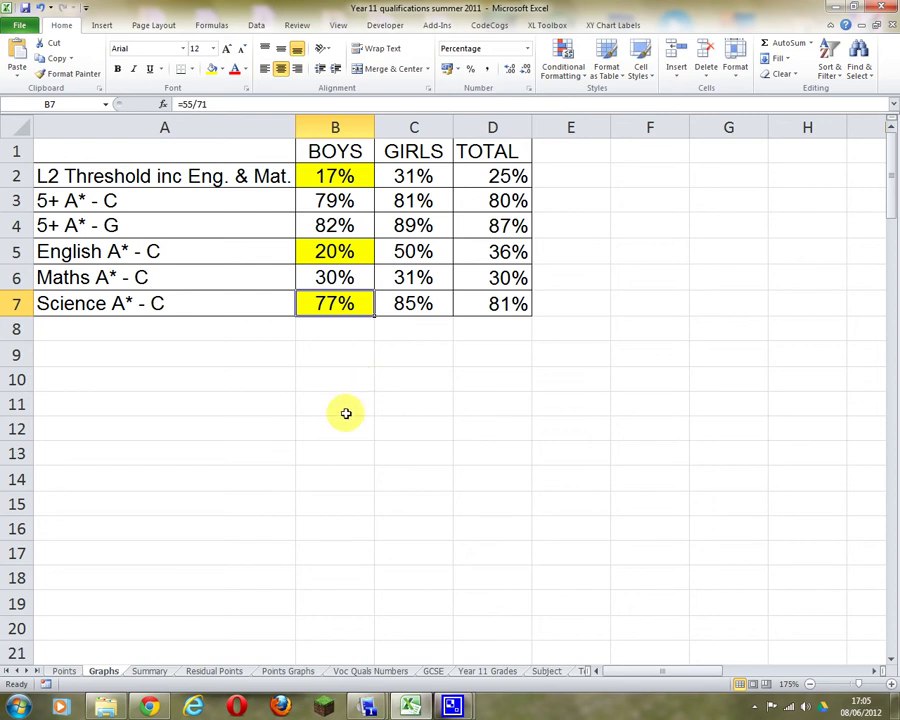
Step: Return to the Points sheet and select EU3 showing the 35% TTEST result
click(64, 671)
click(323, 316)
click(318, 299)
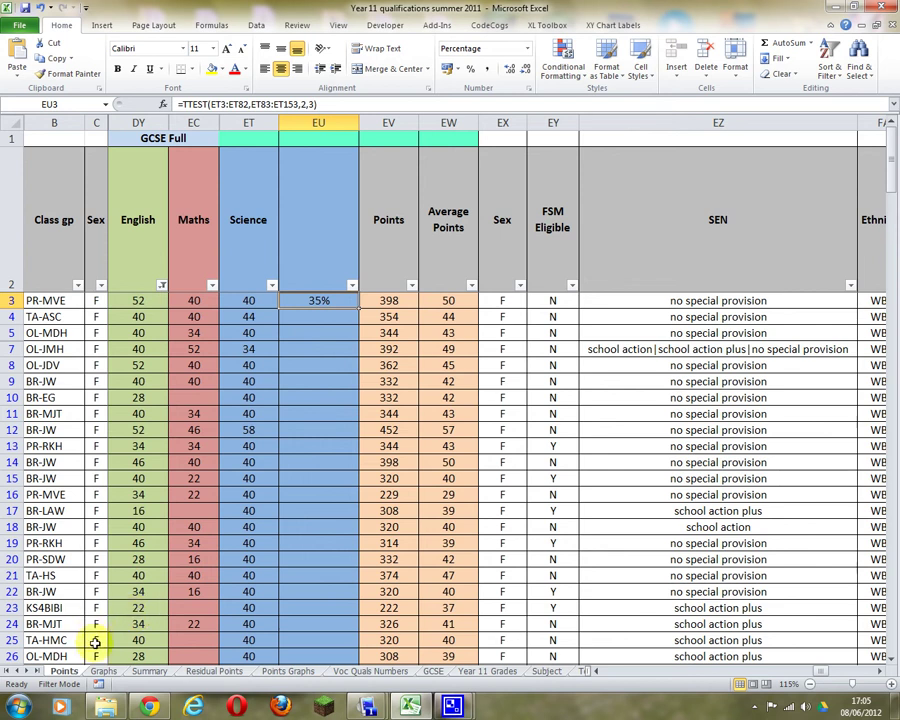
click(103, 671)
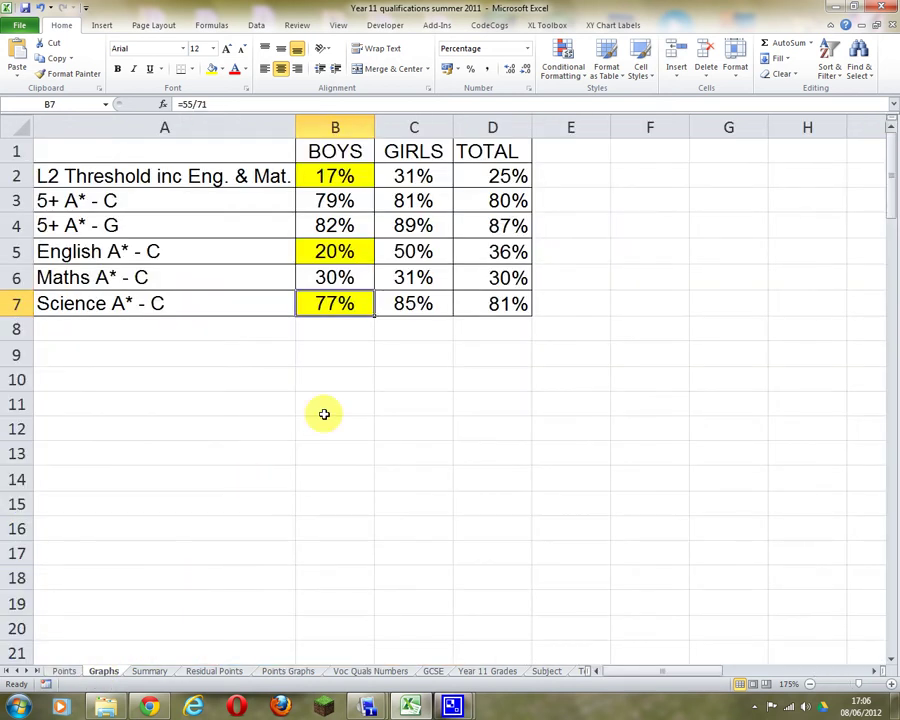
click(392, 306)
click(348, 309)
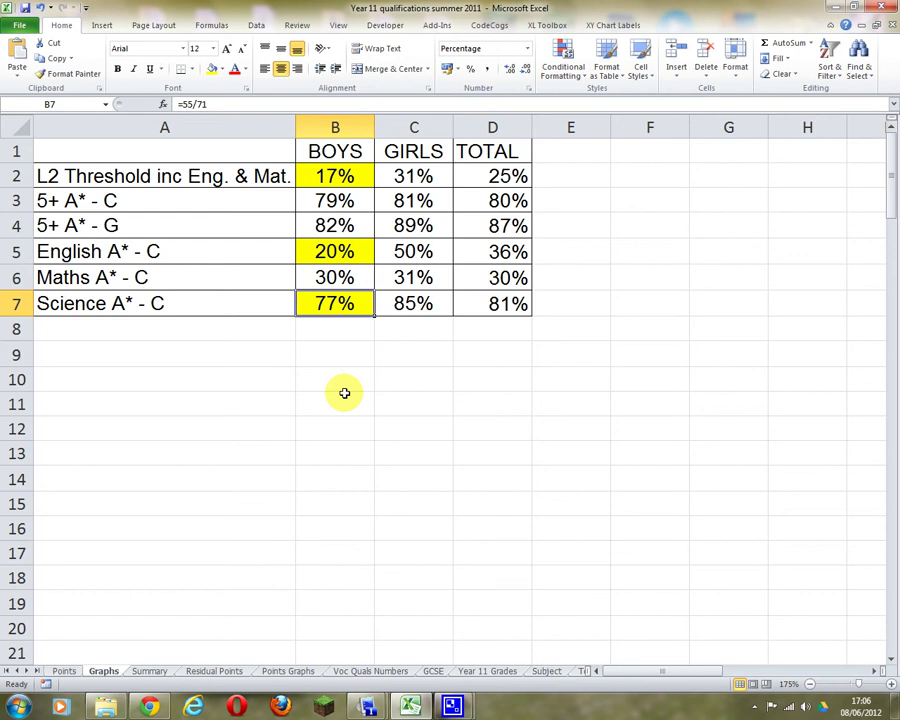
click(64, 671)
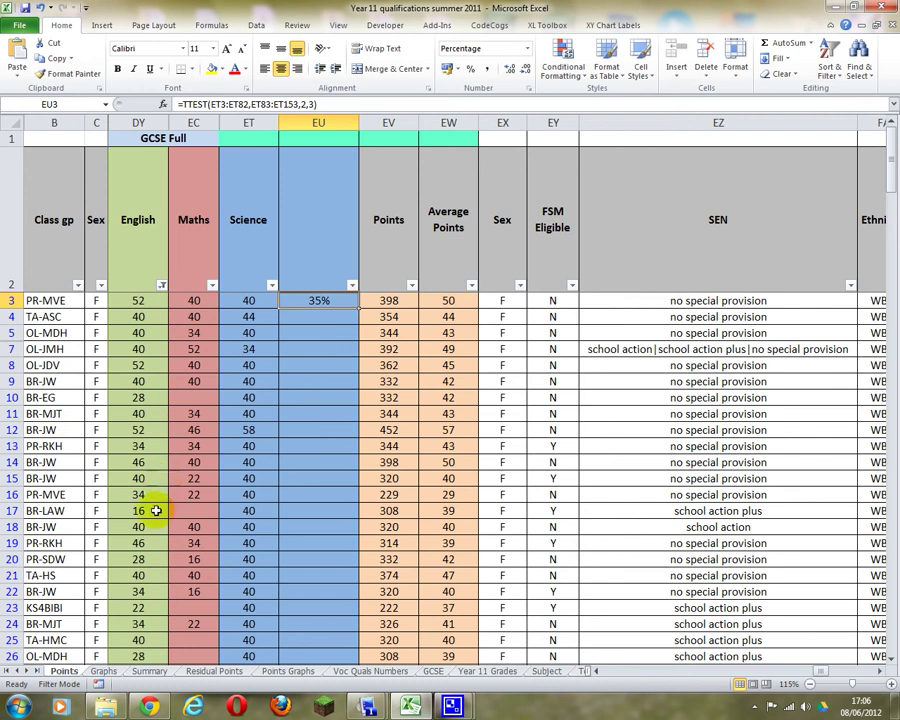
click(103, 671)
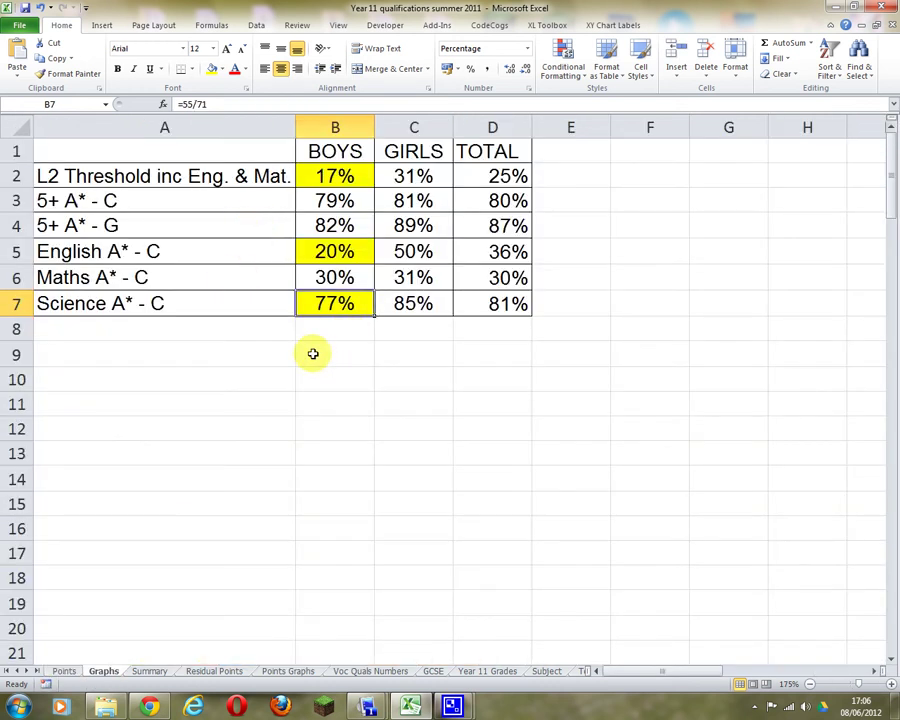
click(66, 671)
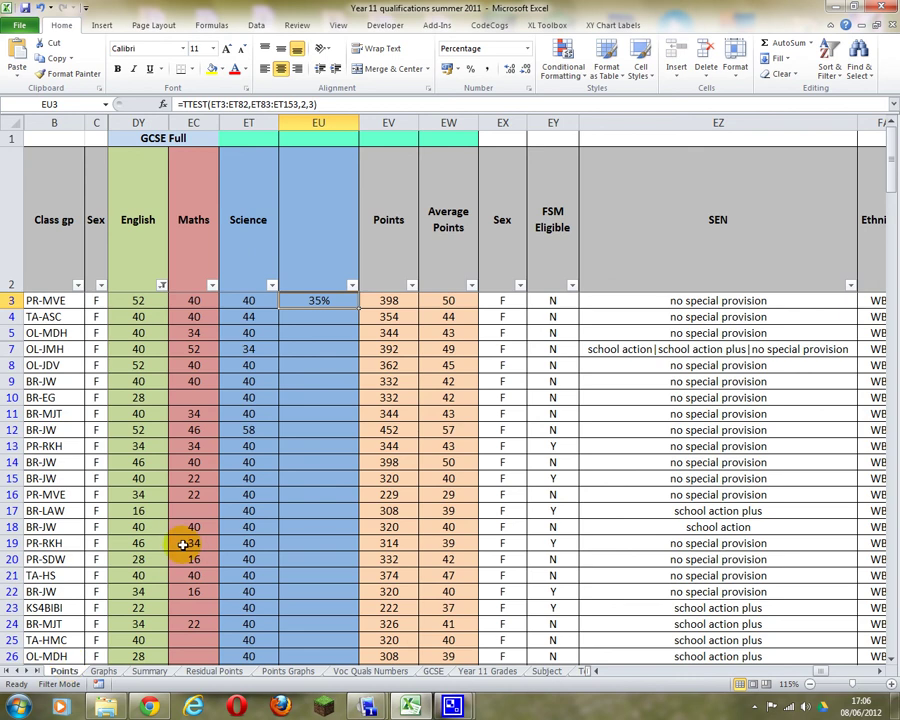